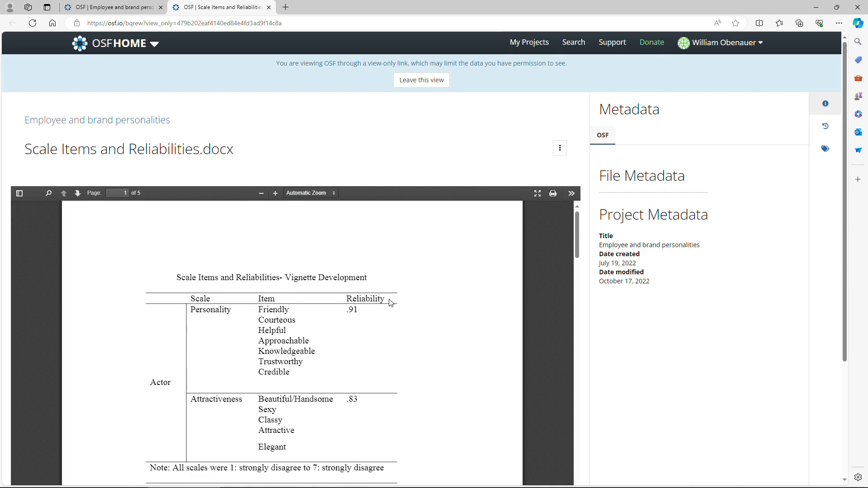
- Look through the scale tables in the Scale Items and Reliabilities.docx preview and return to its first page
scroll(391, 302, "down", 8)
scroll(391, 302, "down", 15)
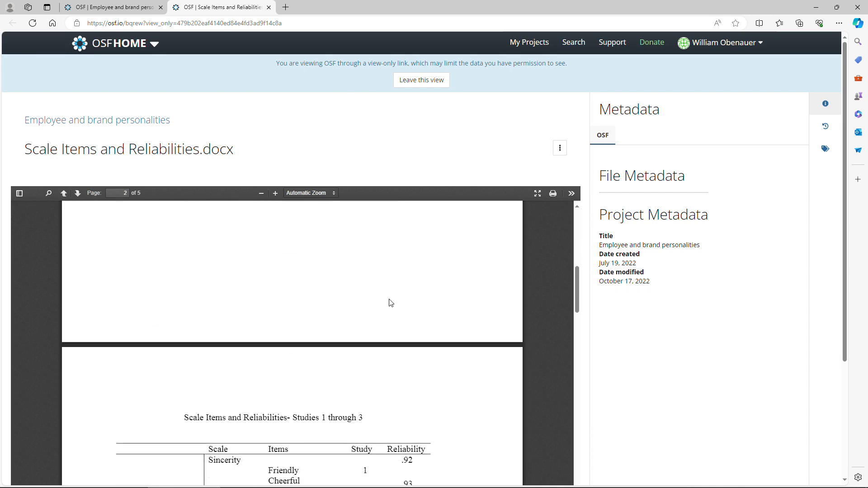
scroll(391, 303, "up", 20)
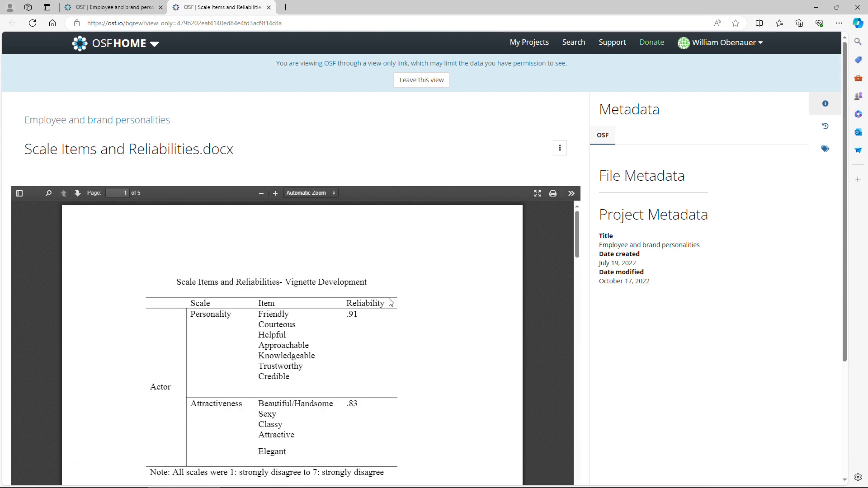
- Open Manipulation Tests.docx from the Employee and brand personalities project's files and check its preview
left_click(109, 7)
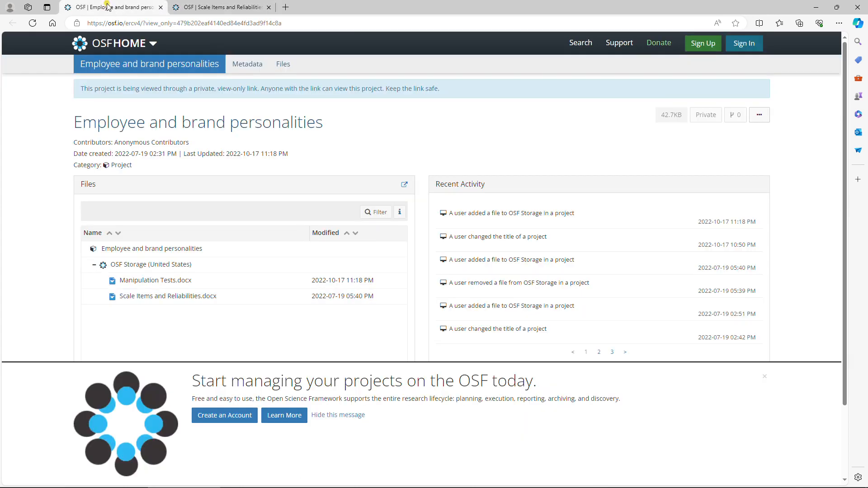
left_click(150, 280)
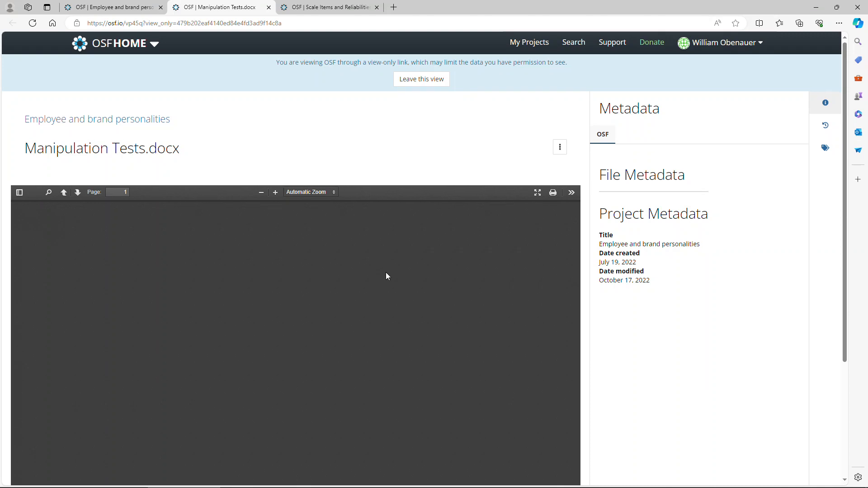
scroll(387, 275, "down", 3)
scroll(386, 273, "up", 3)
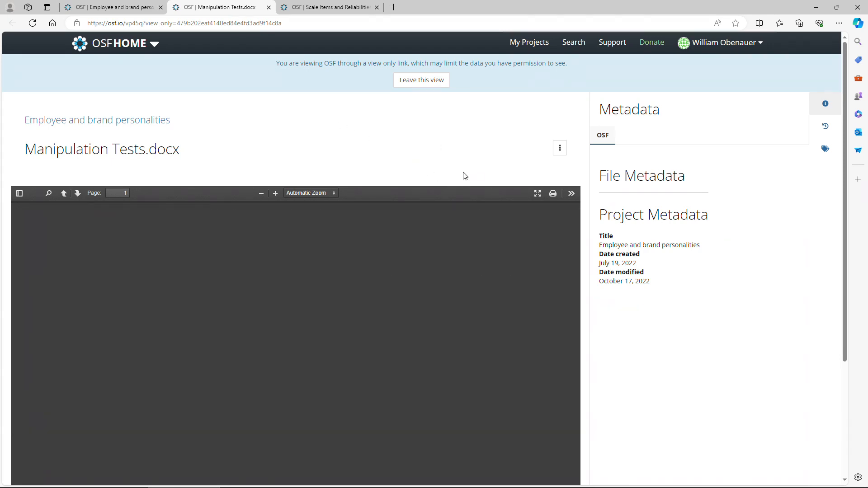
- Download Manipulation Tests.docx and open the downloaded copy in Word
left_click(560, 150)
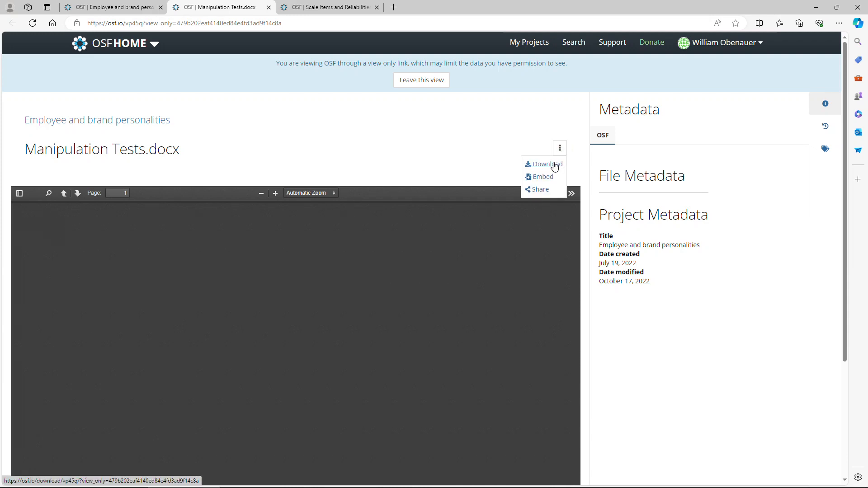
left_click(555, 166)
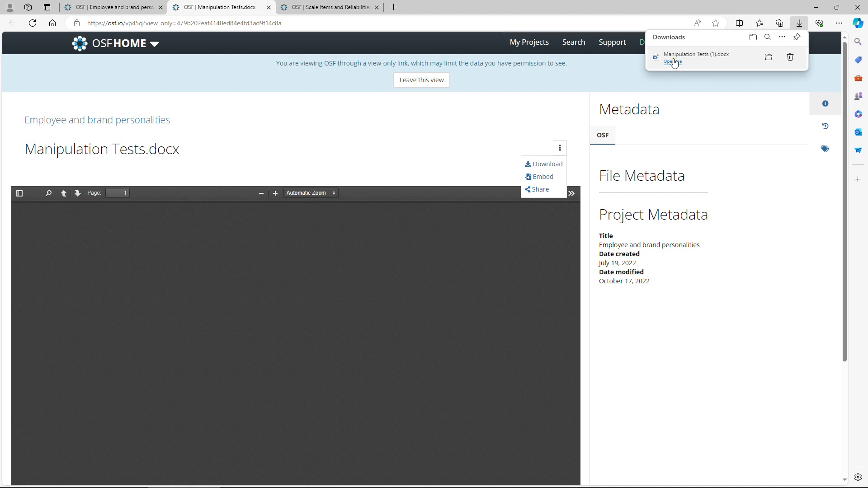
left_click(674, 61)
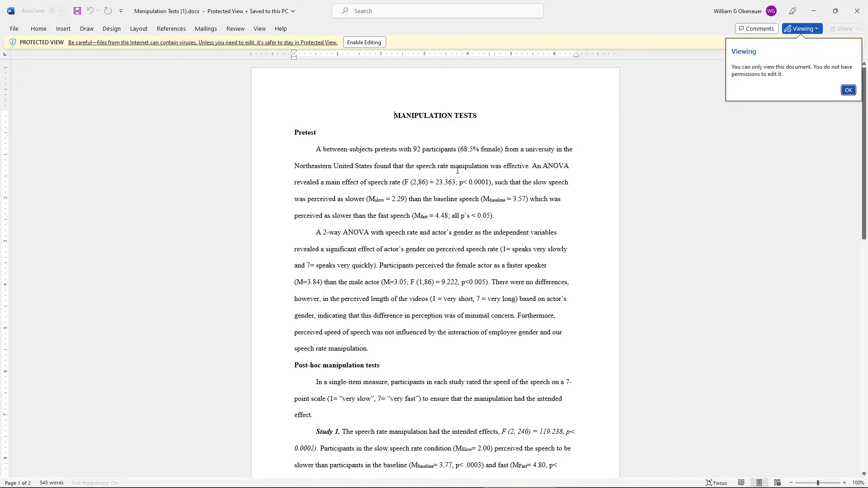
- Skim the Manipulation Tests document from pretest to the study results, return to its beginning, and minimize Word
scroll(458, 262, "down", 3)
scroll(458, 261, "down", 11)
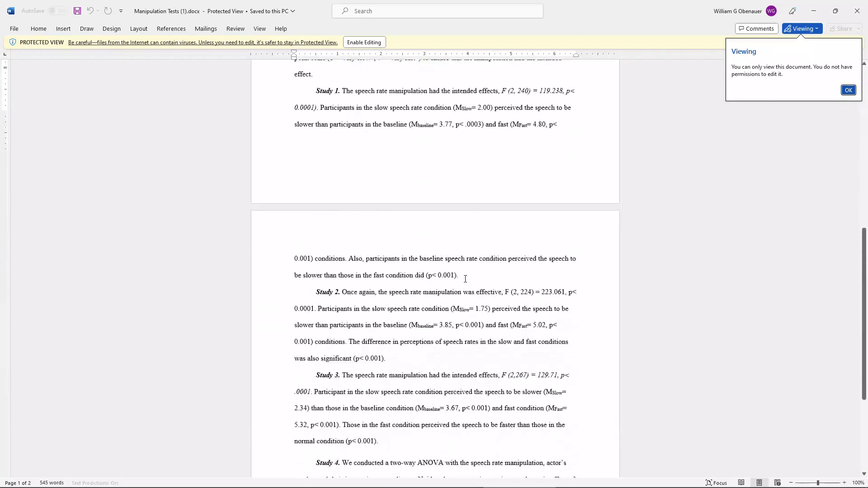
scroll(468, 277, "up", 4)
scroll(472, 271, "up", 10)
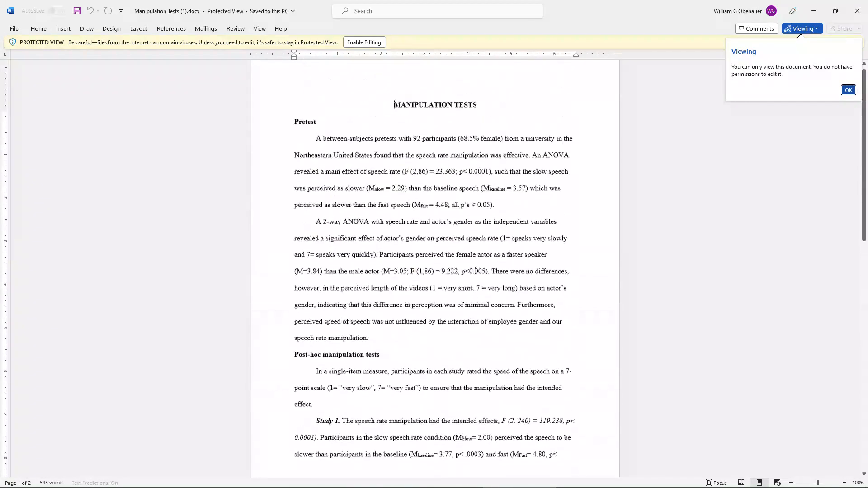
left_click(813, 11)
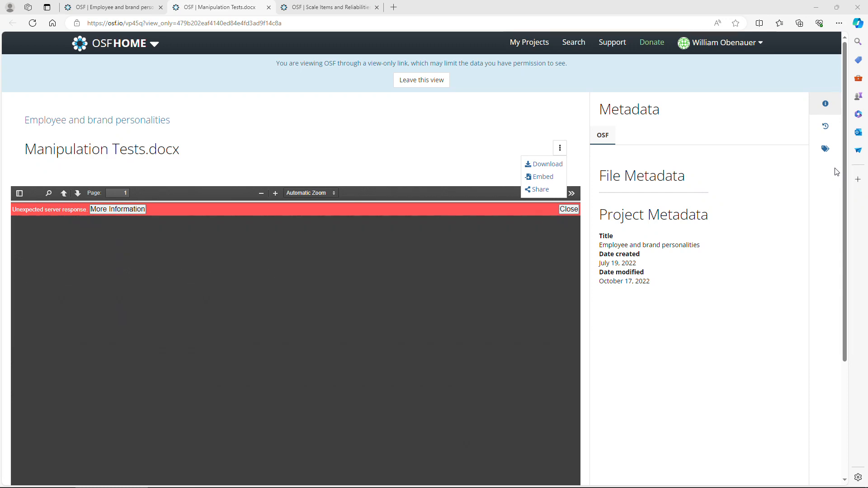
- In Test Project's wiki home page, write "In case file preview does not work when clicked, please follow instructions at below link to access files:"
left_click_drag(836, 173, 307, 4)
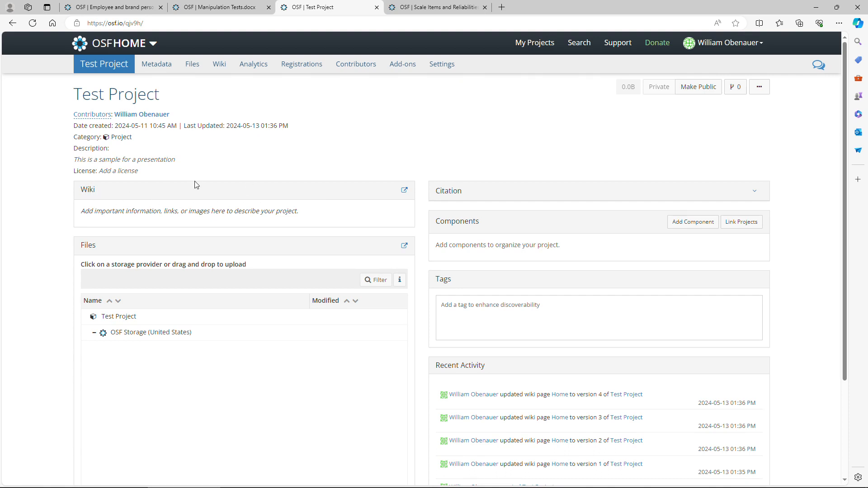
left_click(405, 193)
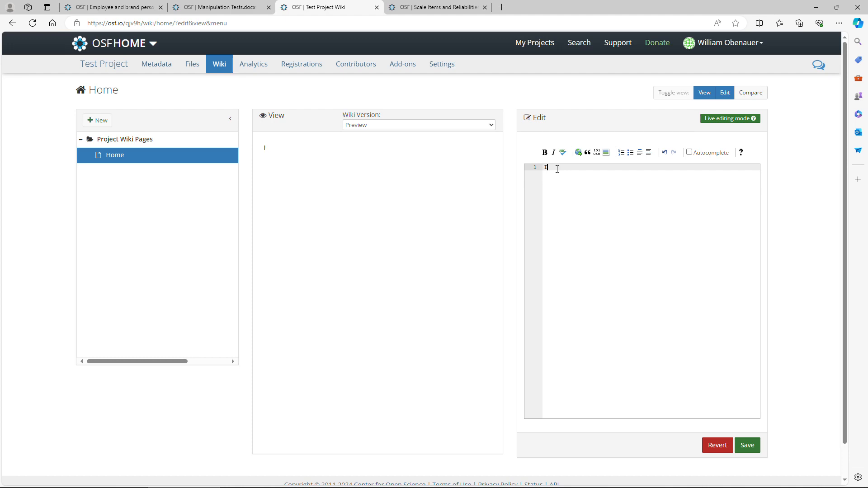
type("case file preview does n")
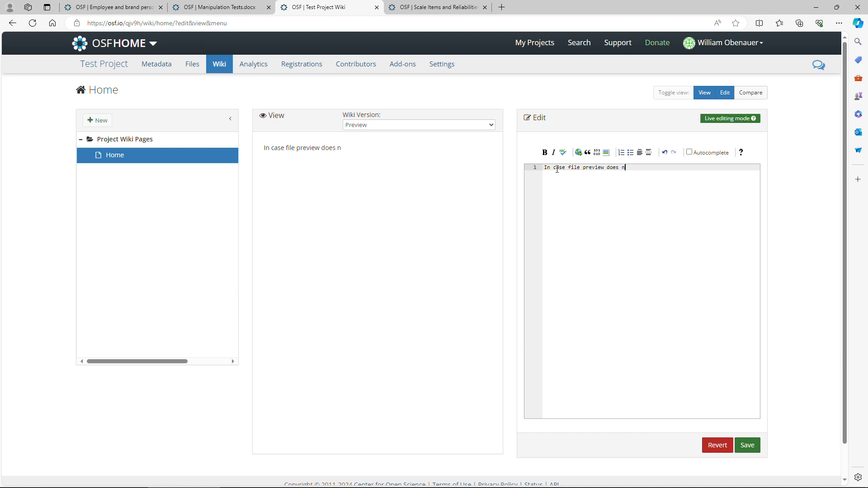
type("ot work when clicked, please ")
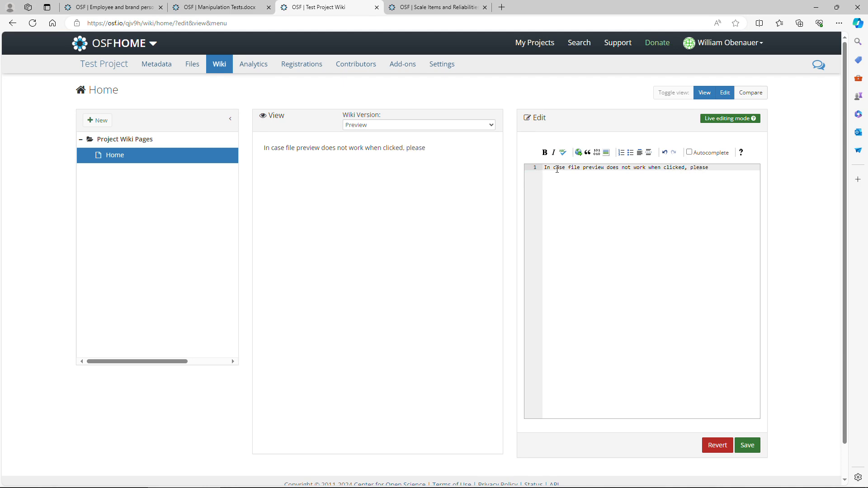
type("follow instructions")
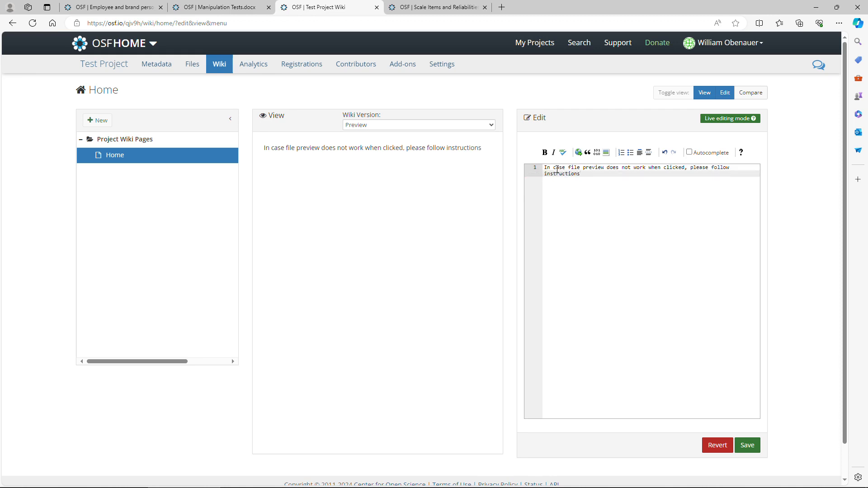
type(" at belwo")
key("BackSpace")
key("BackSpace")
type("ow link to access fi")
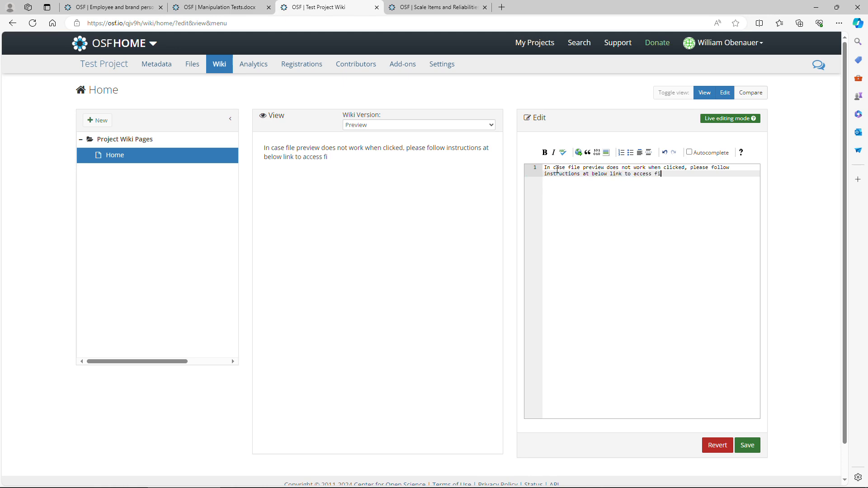
type("les:")
key("Return")
key("Return")
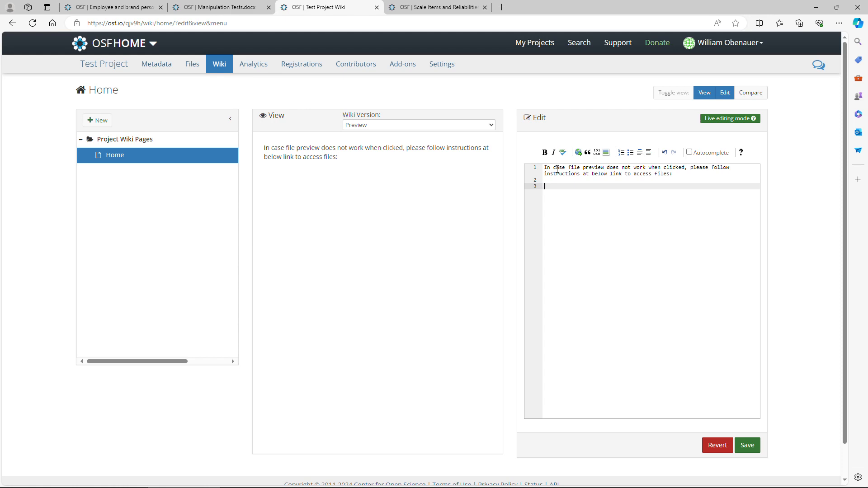
- Add the author's personal website address below the wiki instruction, save the page, and follow the saved link
type("williamobenau")
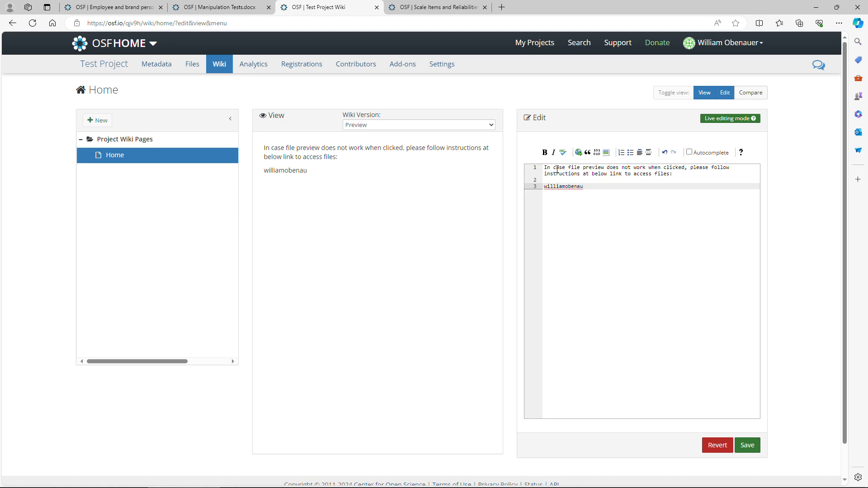
type("er.com")
left_click(743, 448)
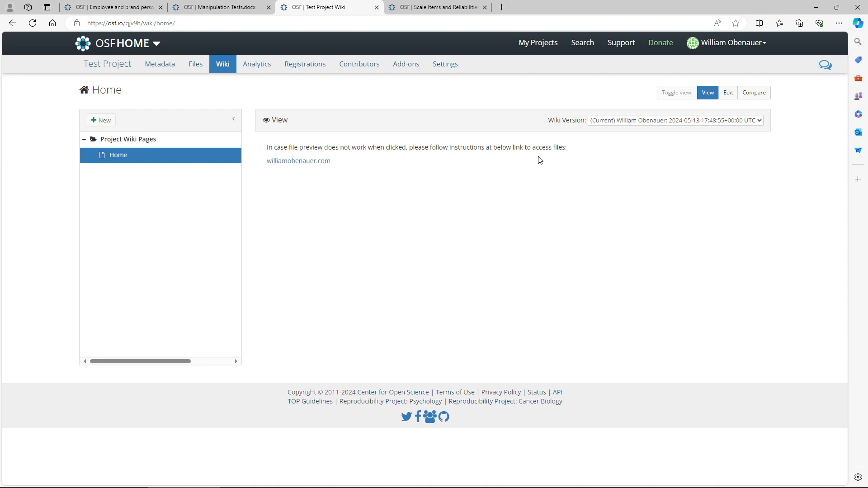
left_click(294, 163)
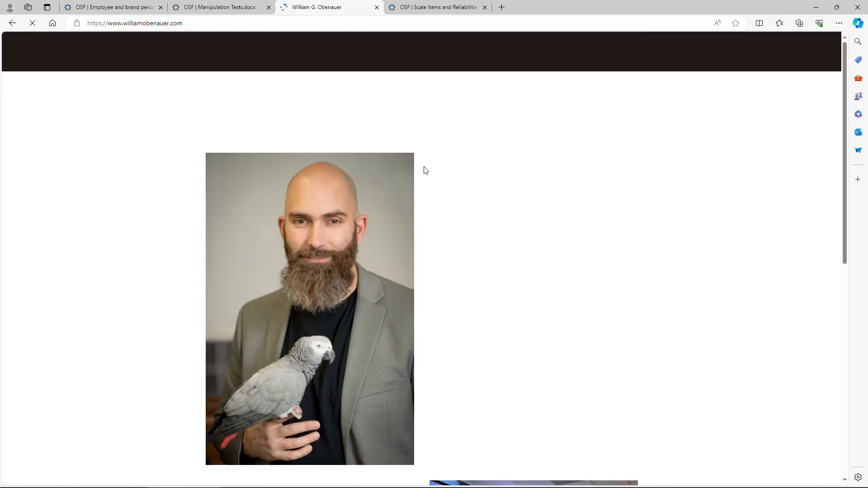